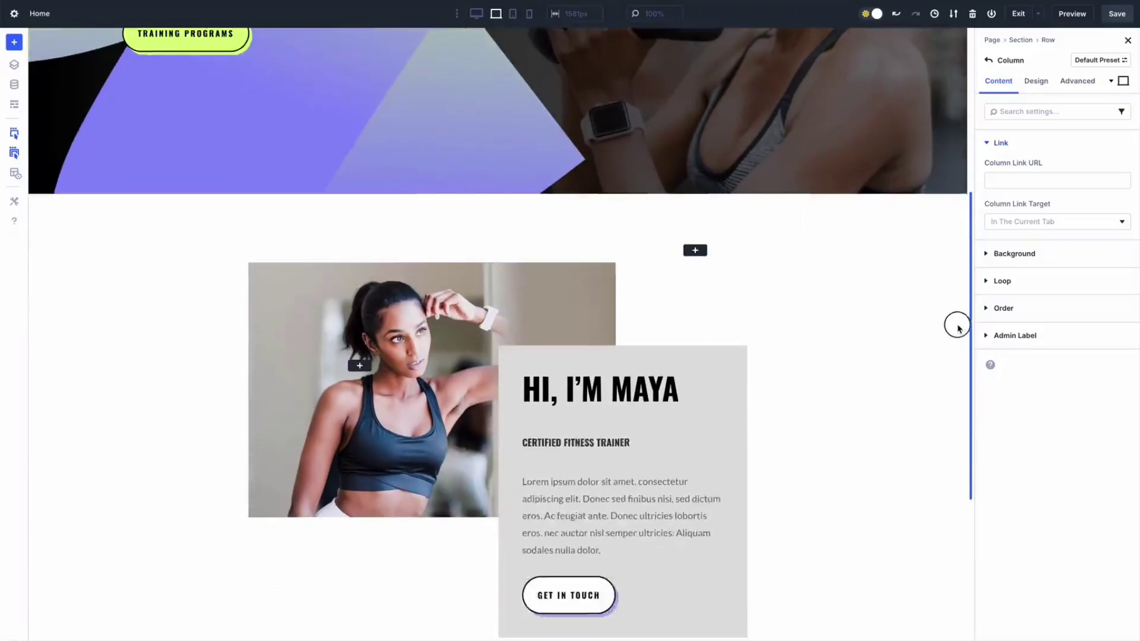
Add a custom attribute to the Hi, I'm Maya column named class with value background-neon
scroll(954, 324, "down", 3)
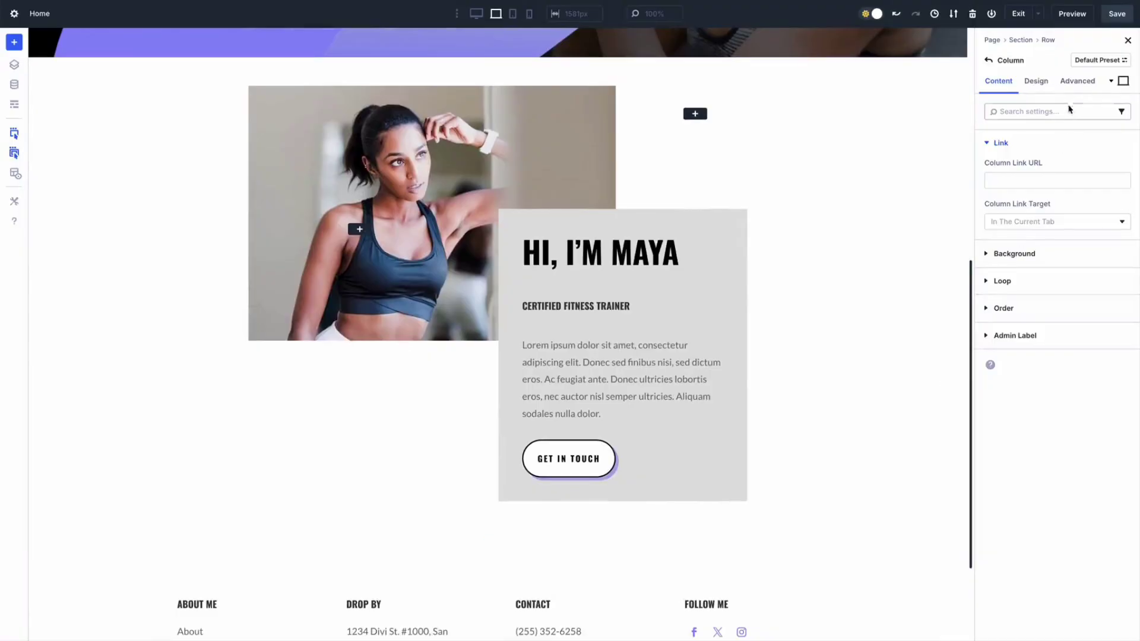
left_click(1077, 81)
left_click(1024, 146)
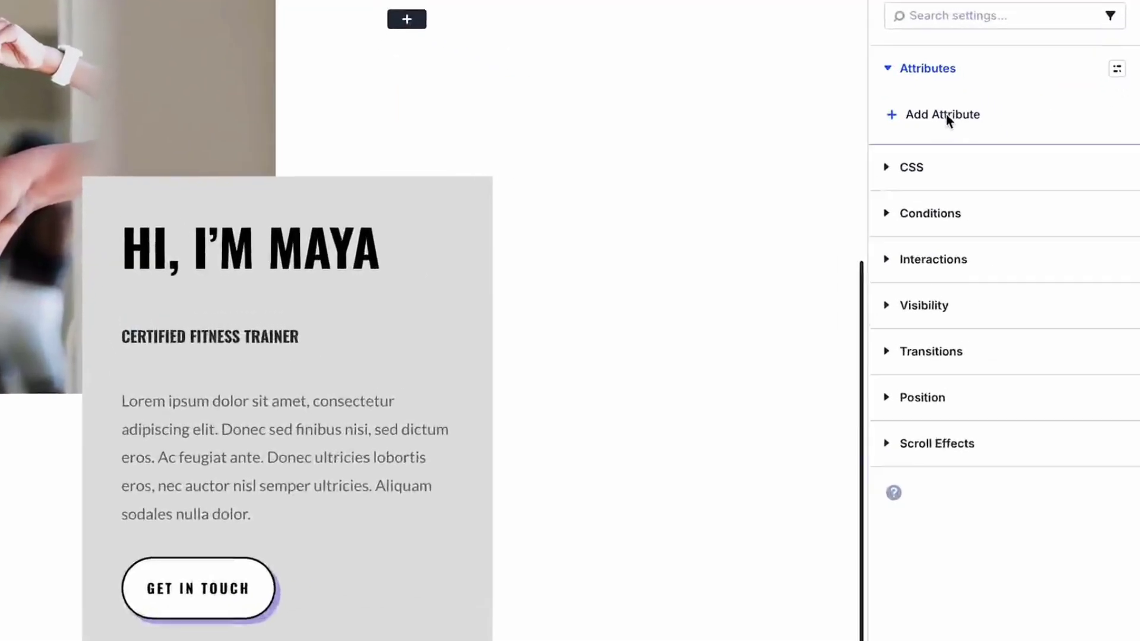
left_click(1021, 172)
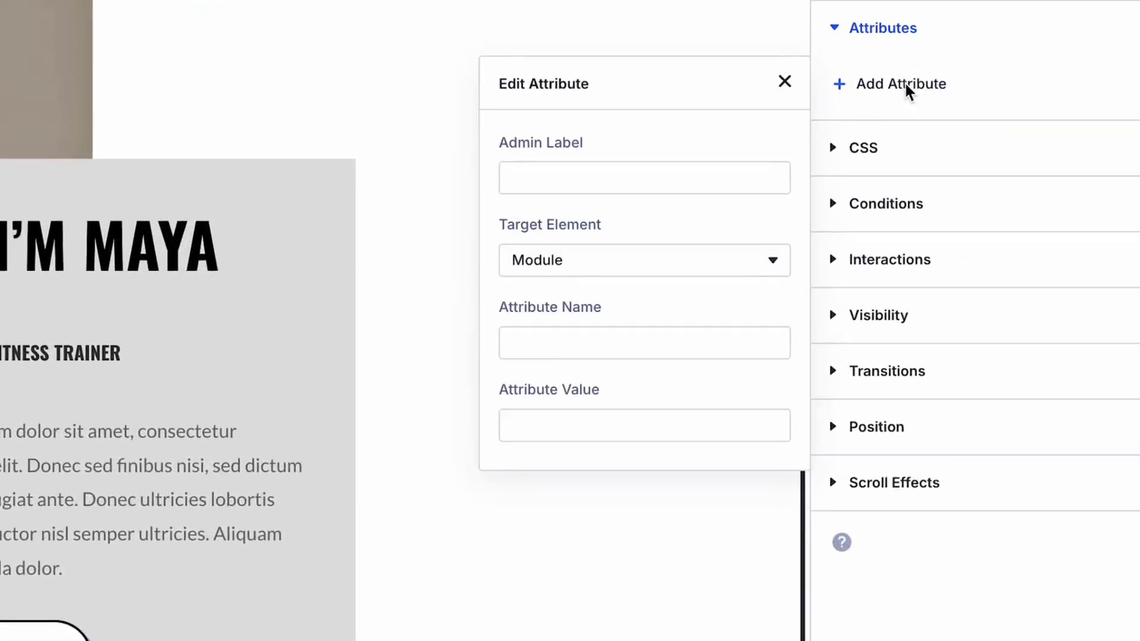
left_click(592, 347)
type("class")
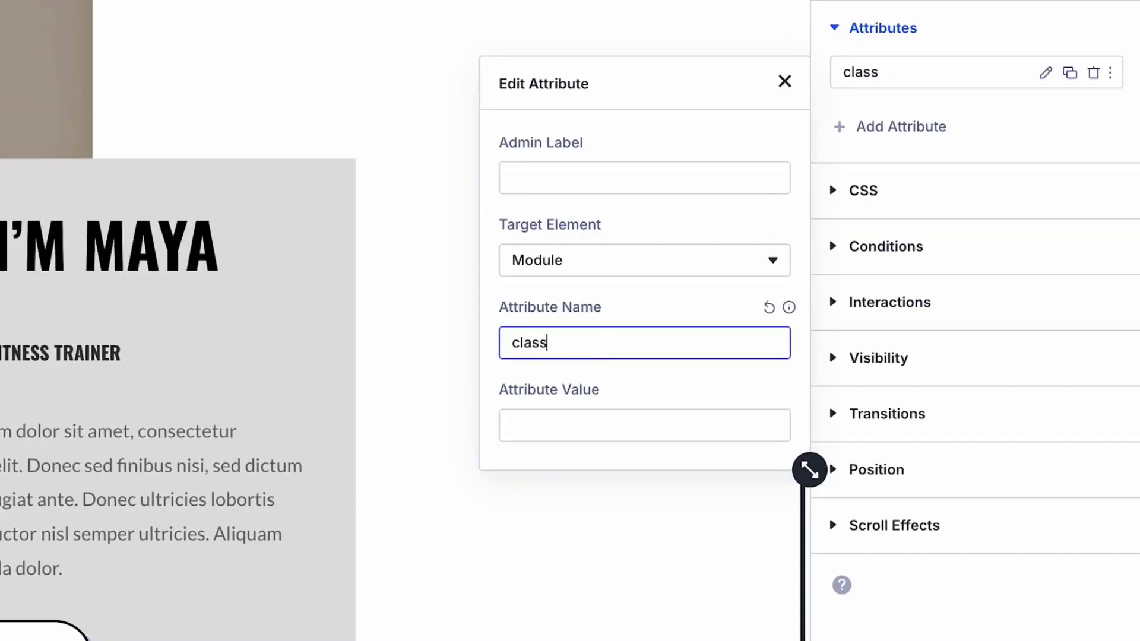
key("Tab")
type("background-n")
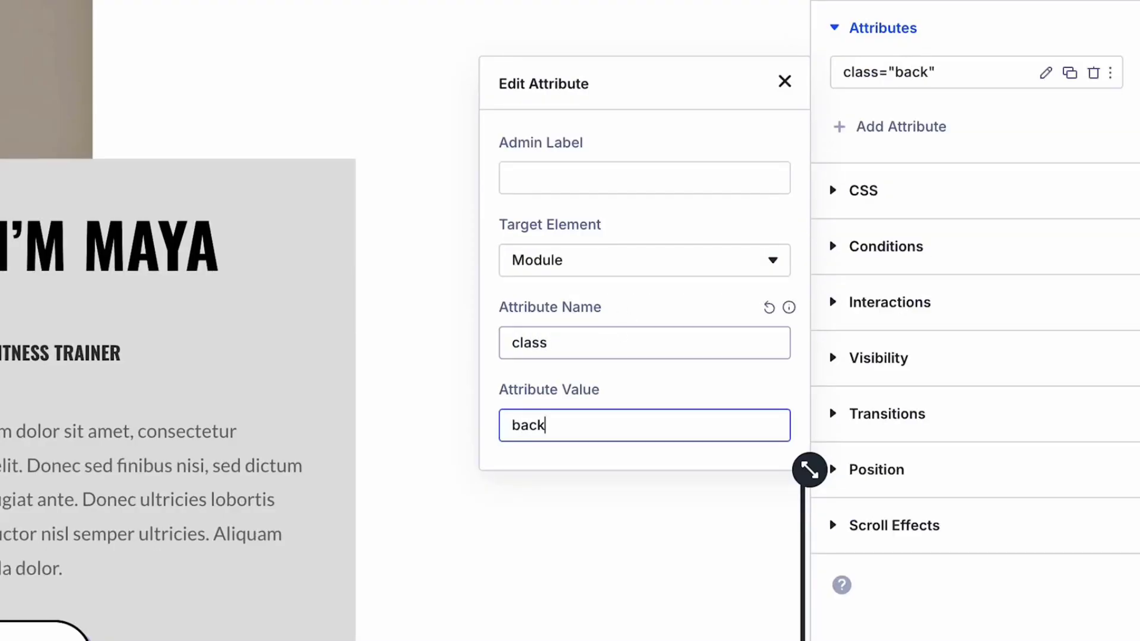
type("eon")
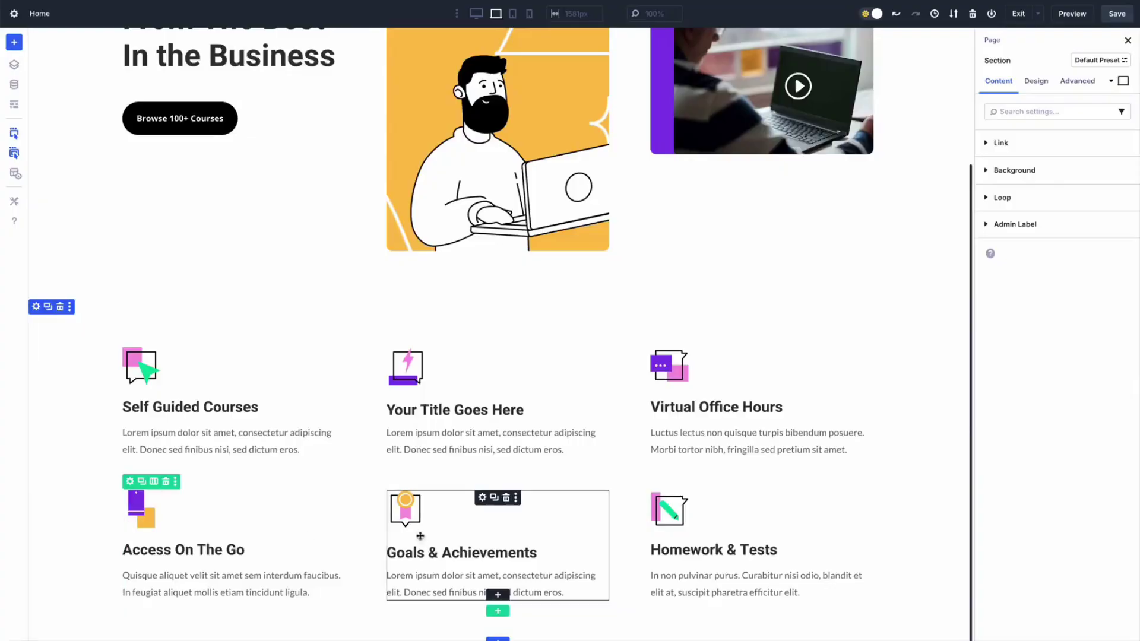
Add an alt attribute 'Gold Medal' targeting the Goals & Achievements blurb's Image or Icon
left_click(475, 555)
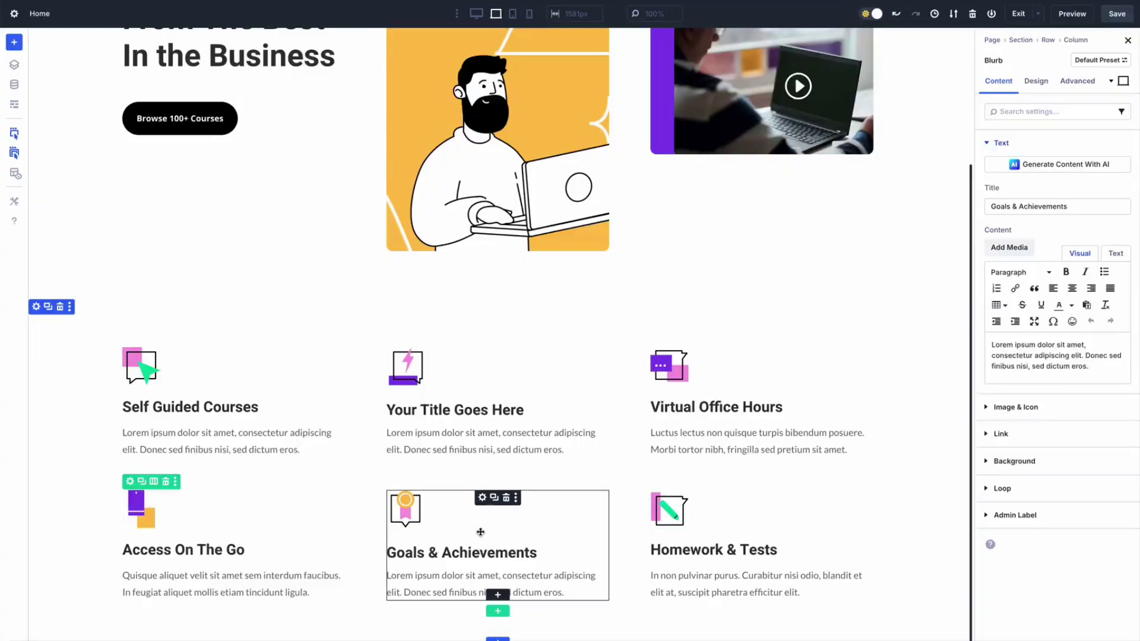
left_click(1078, 81)
left_click(1010, 143)
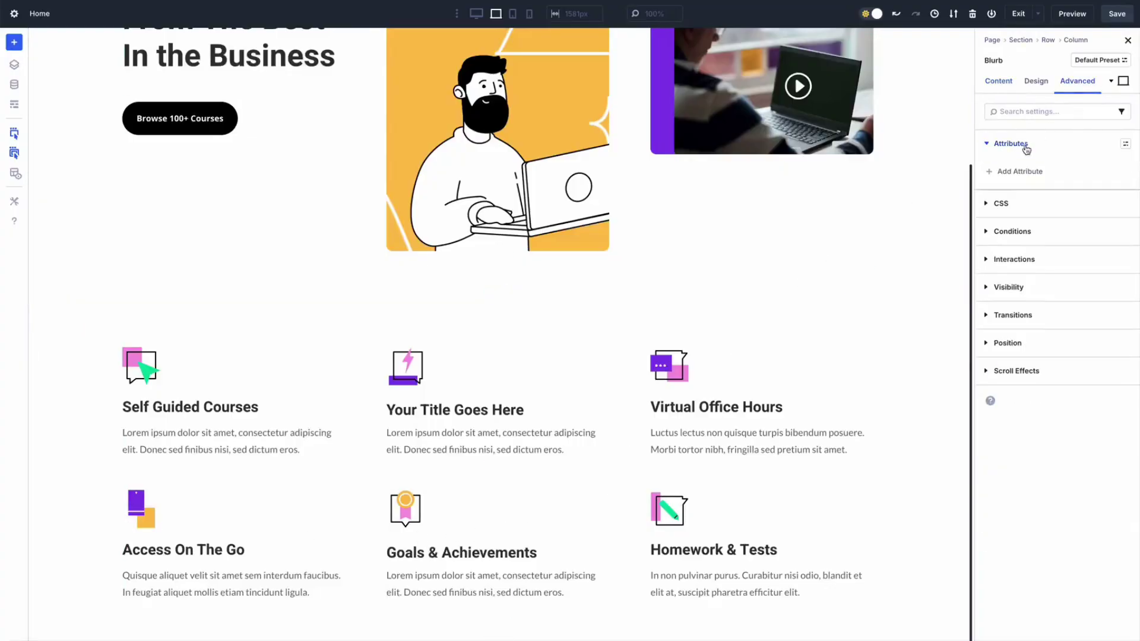
left_click(1016, 172)
left_click(912, 257)
left_click(861, 263)
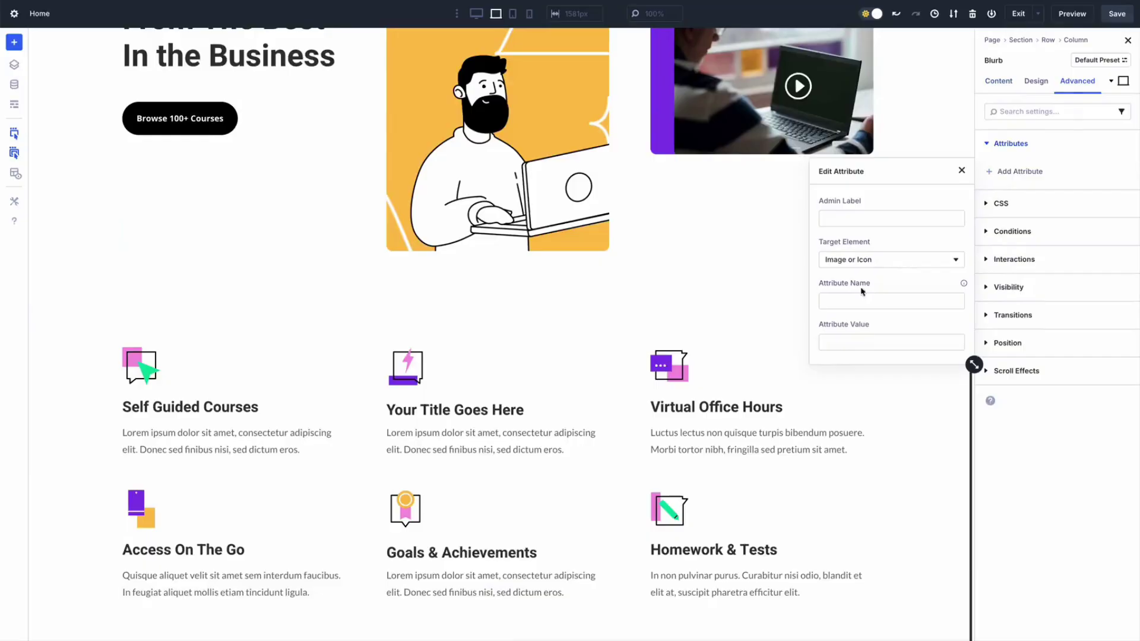
left_click(855, 299)
type("alt")
key("Tab")
type("Gold ")
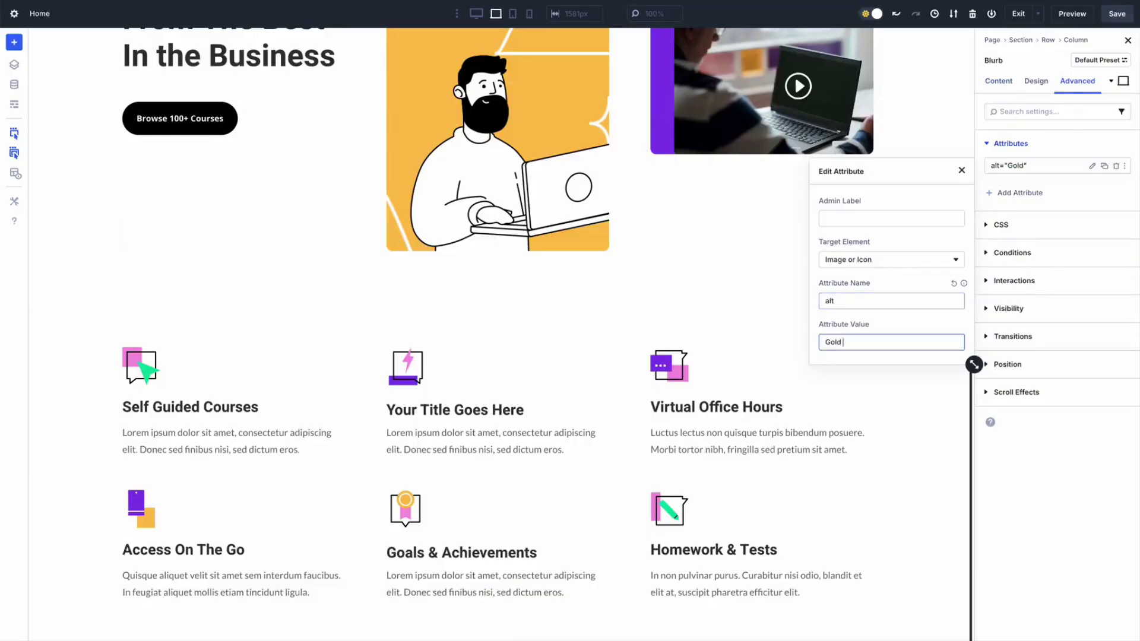
type("Medal")
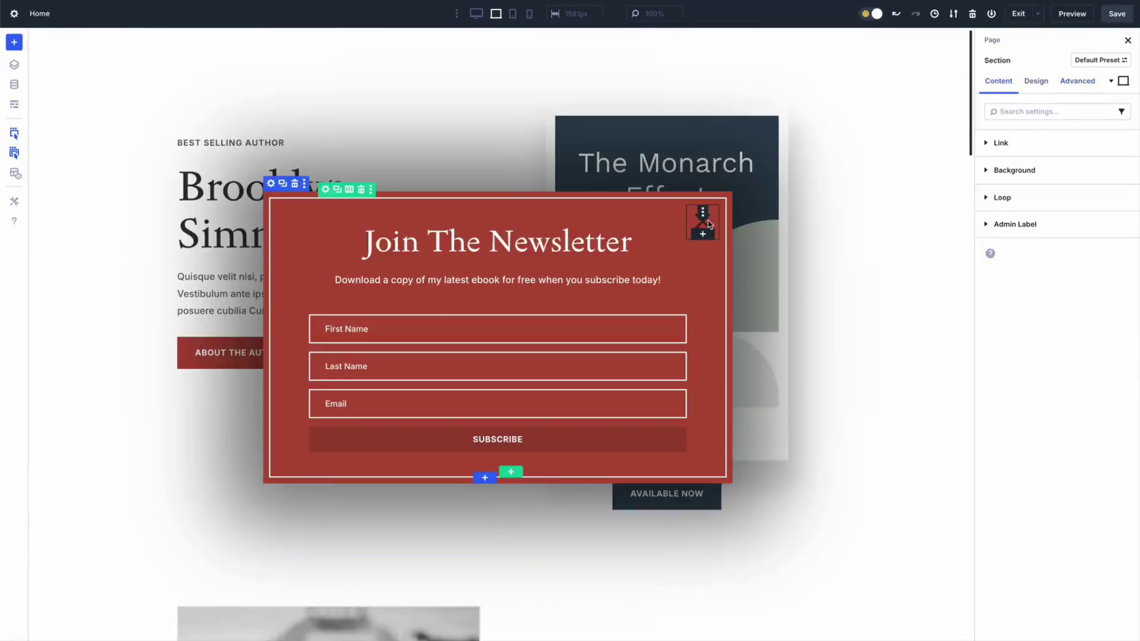
left_click(706, 224)
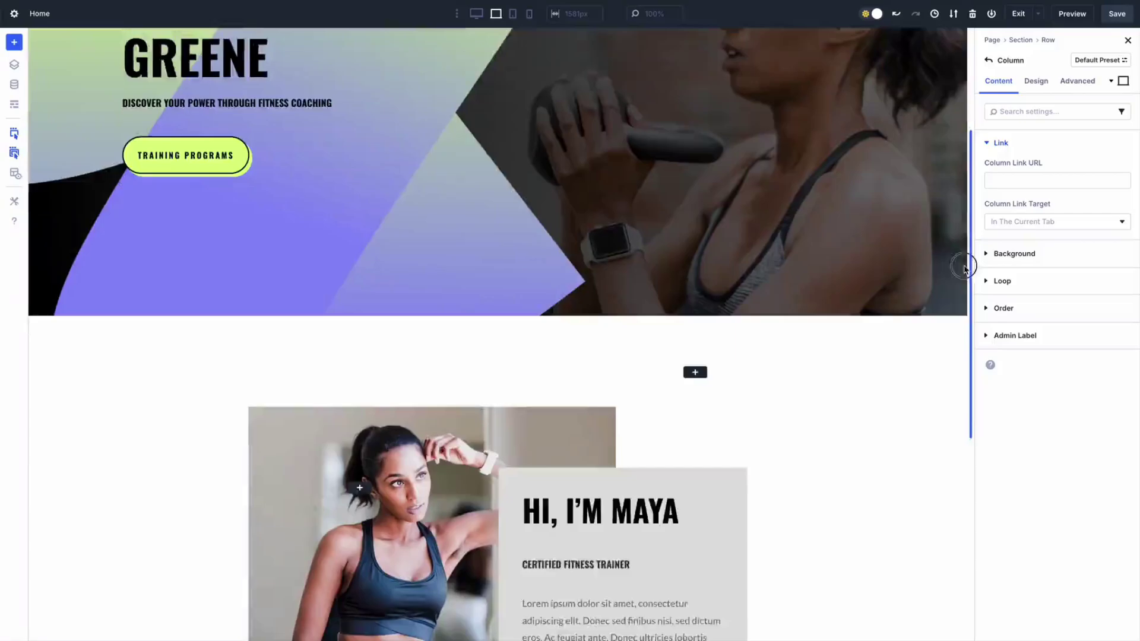
In the column's Advanced attributes, add attribute name class with value background-neon
left_click_drag(957, 264, 956, 386)
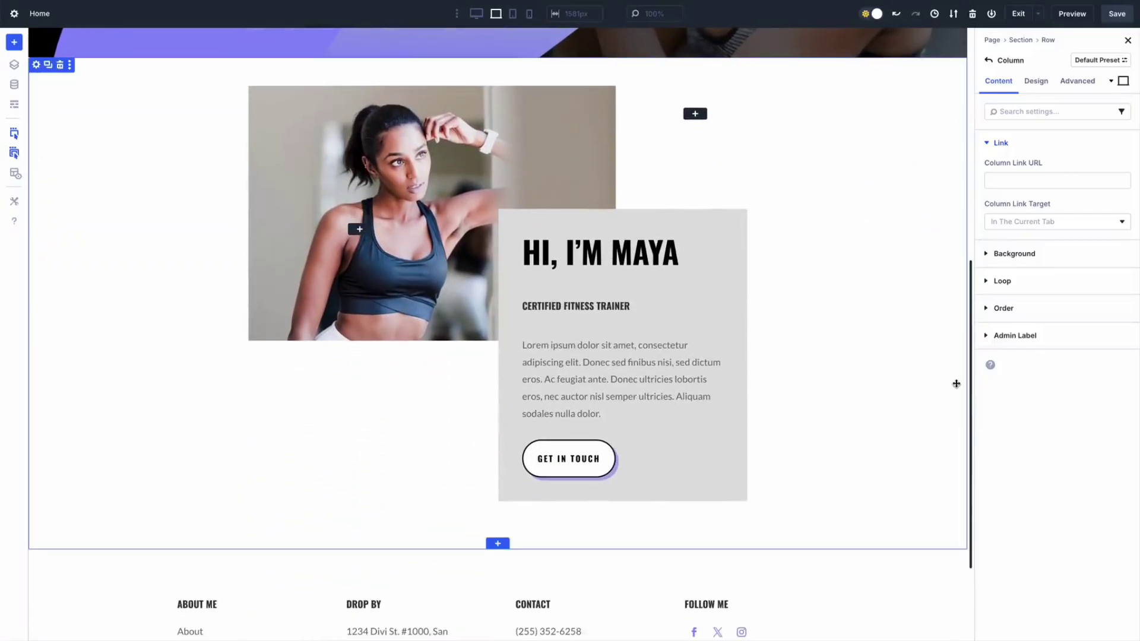
left_click(1077, 83)
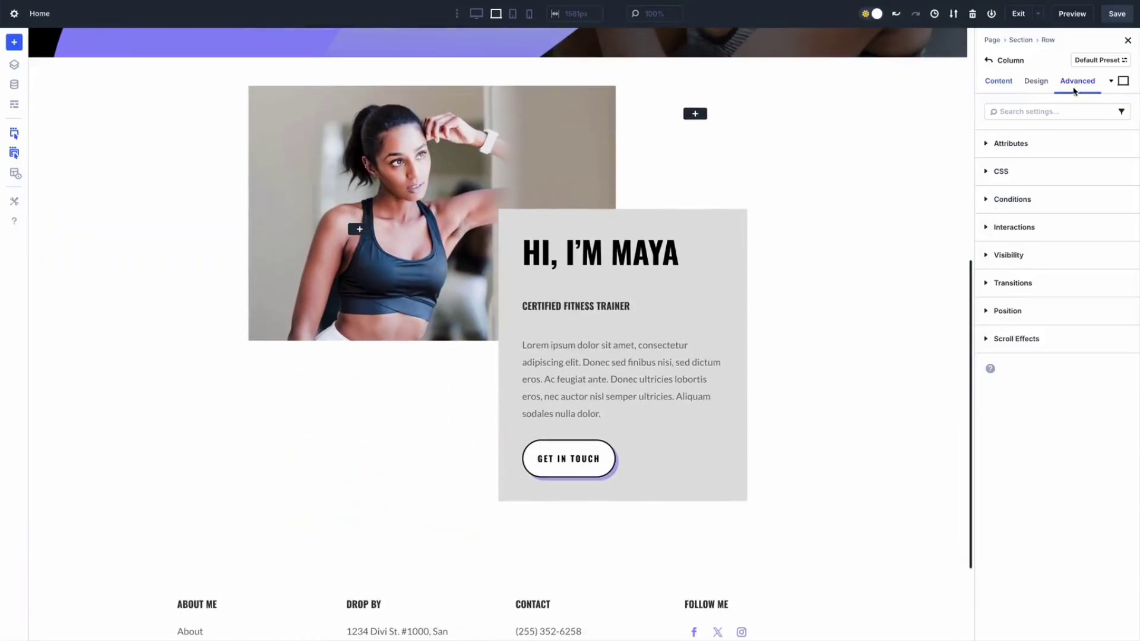
left_click(1021, 145)
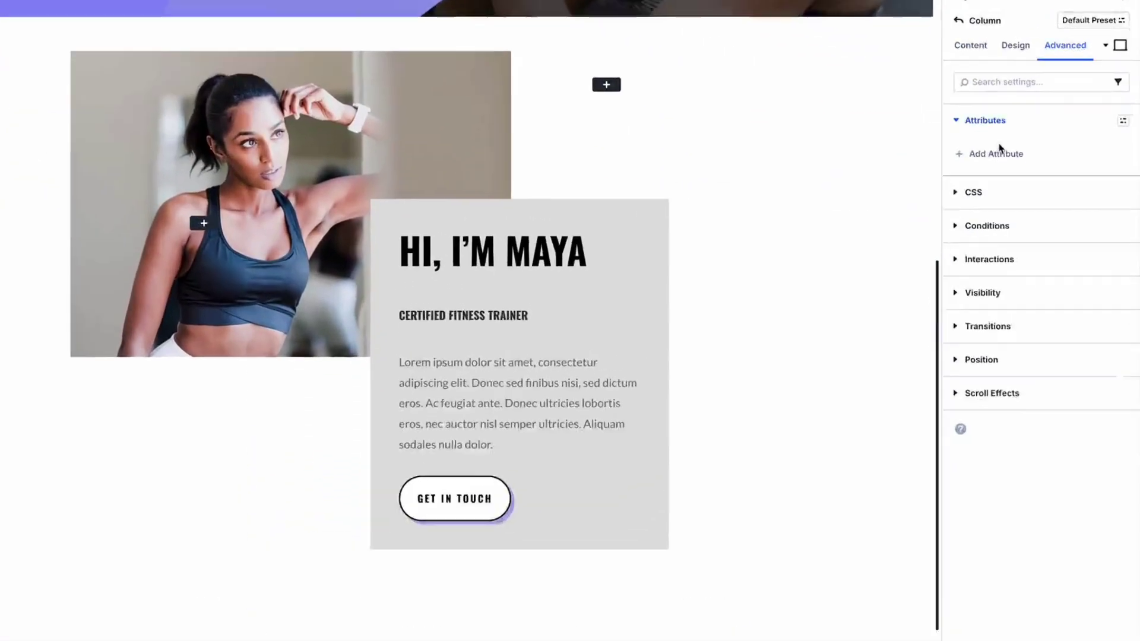
left_click(1000, 149)
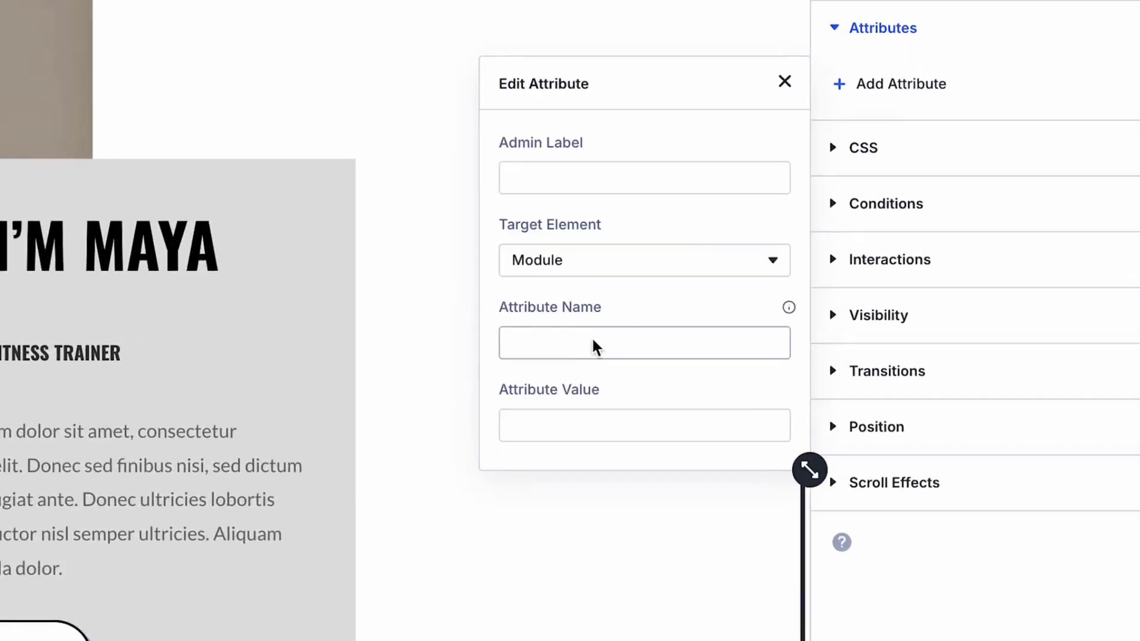
left_click(595, 348)
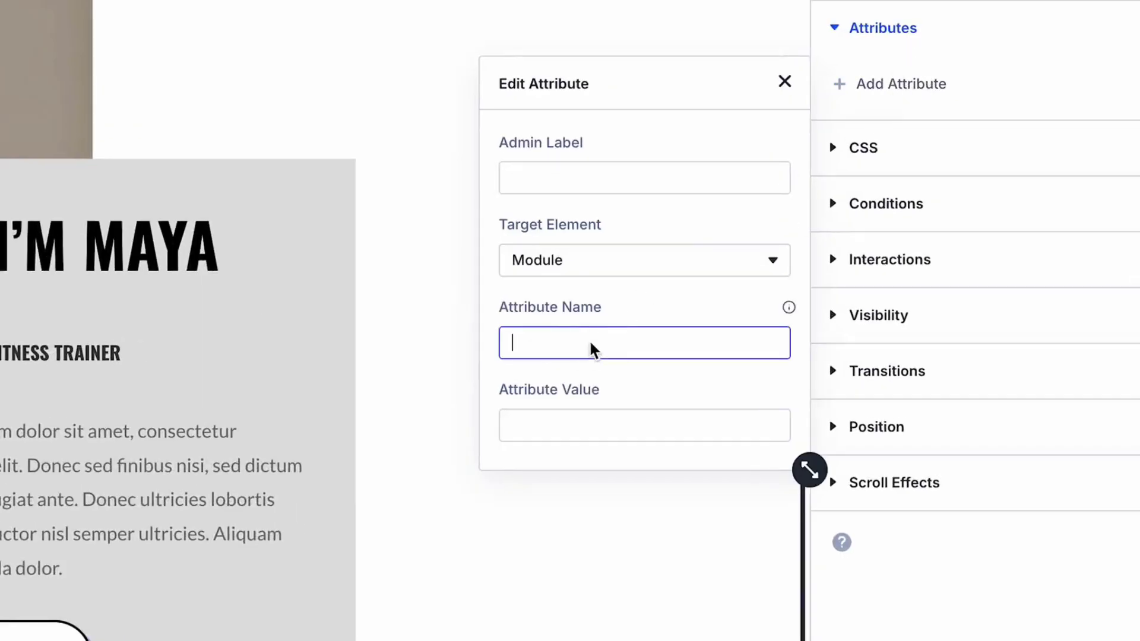
type("class")
left_click(645, 425)
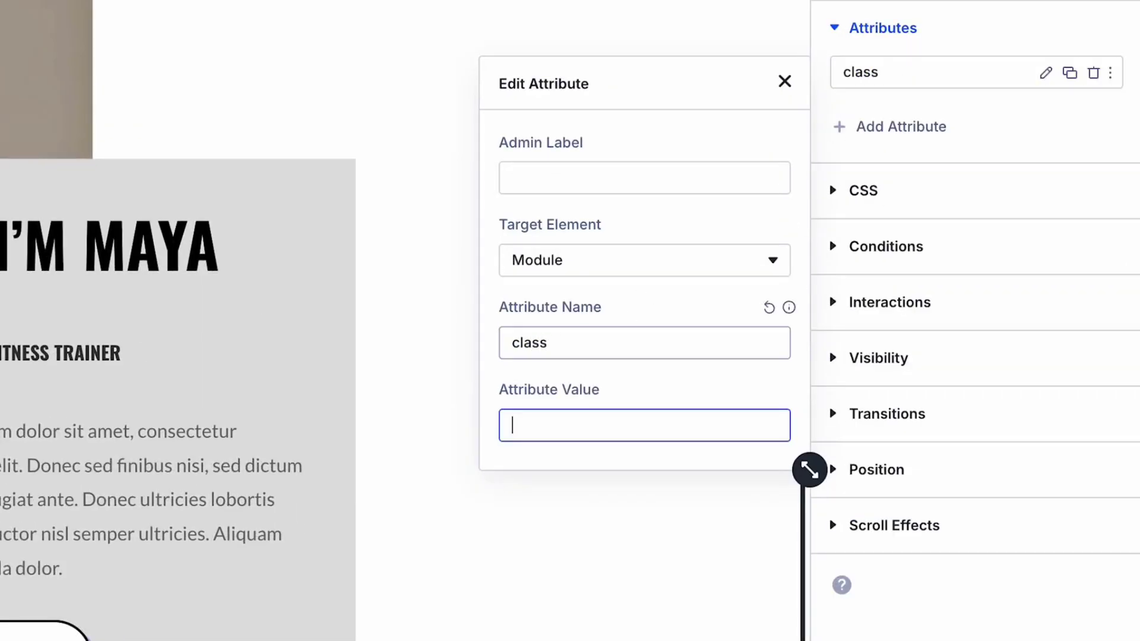
type("background-neon")
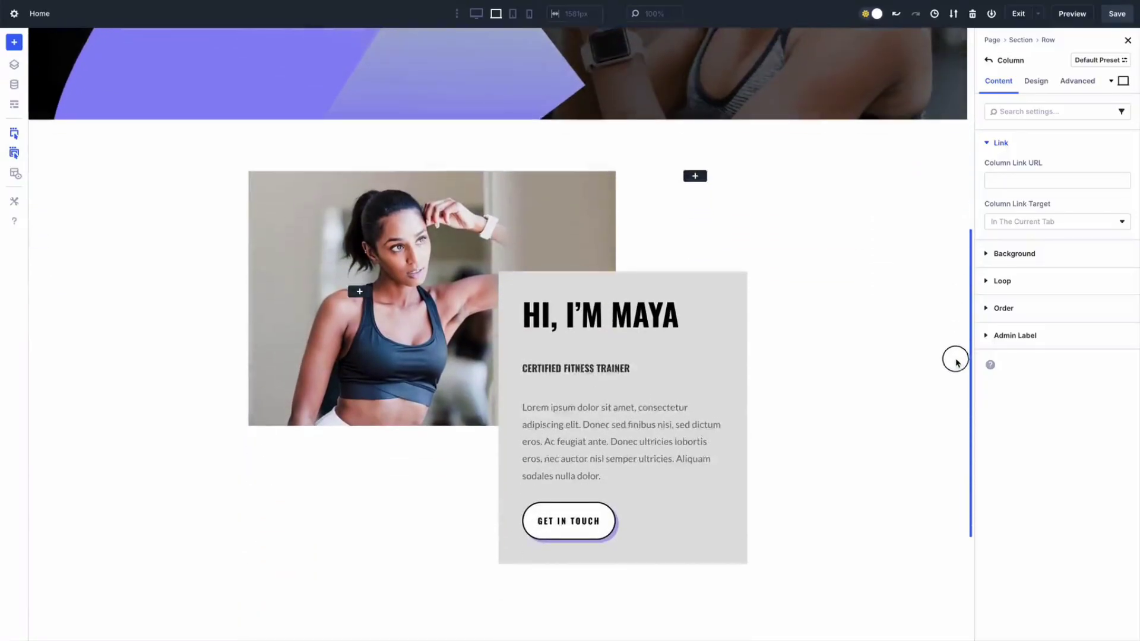
Add a class attribute with value background-neon to the Hi, I'm Maya column
scroll(955, 359, "down", 1)
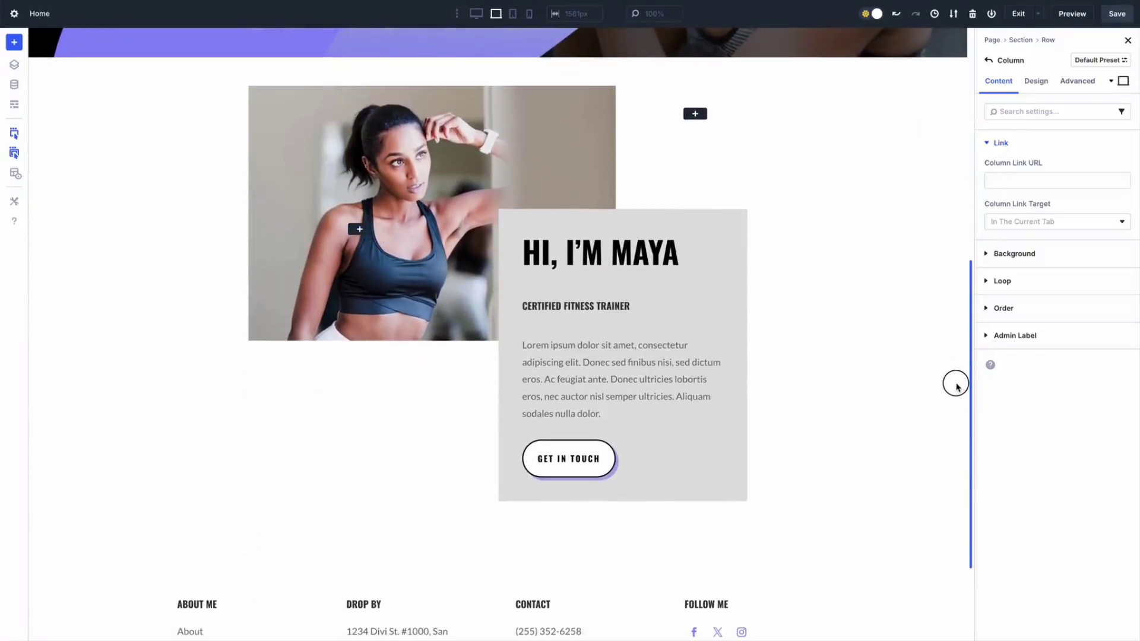
left_click(1075, 87)
left_click(1021, 146)
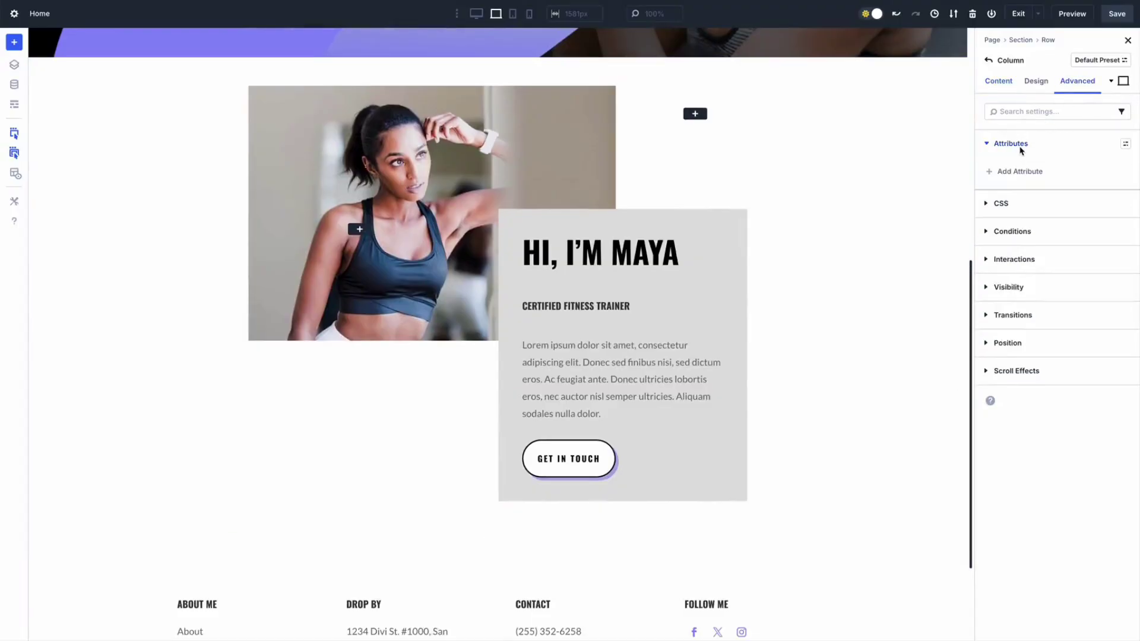
left_click(1027, 171)
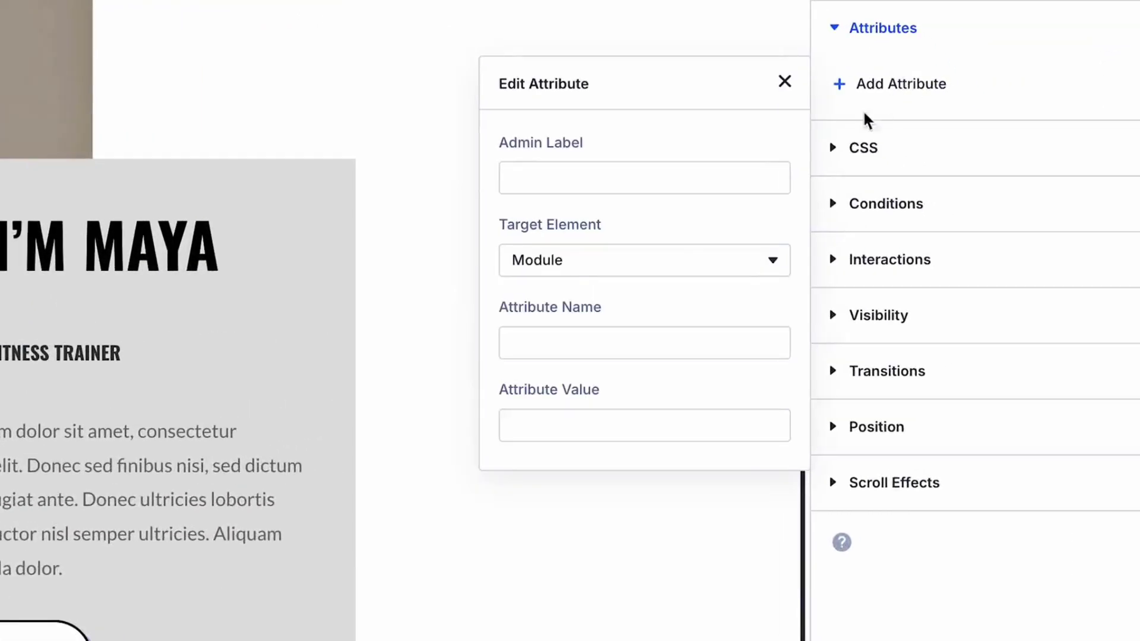
left_click(592, 350)
type("class")
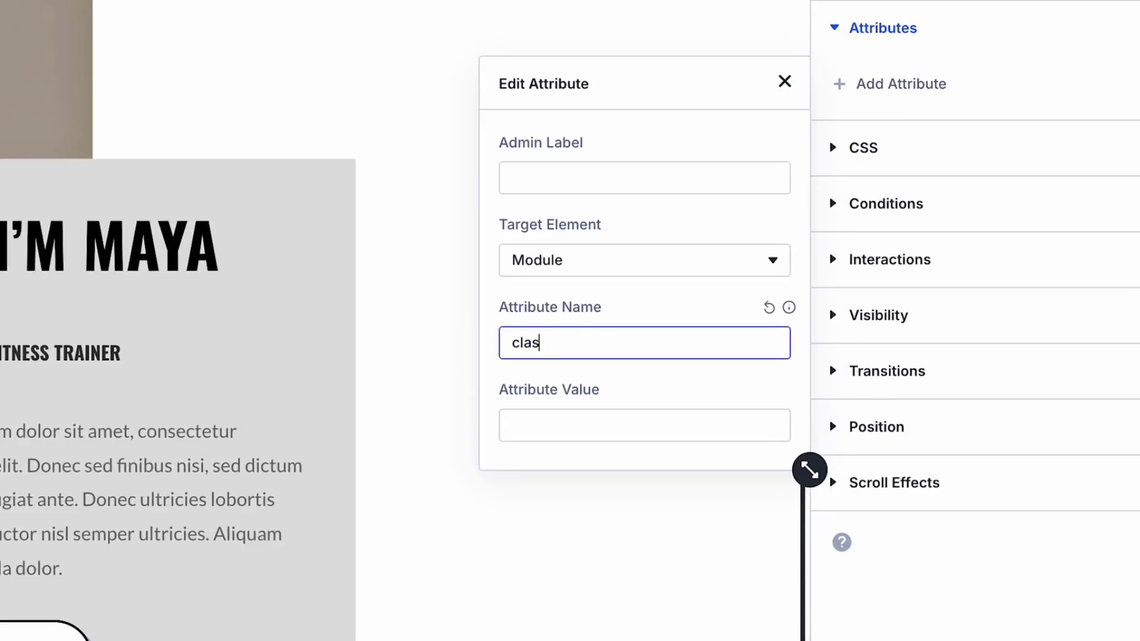
left_click(644, 425)
type("background-n")
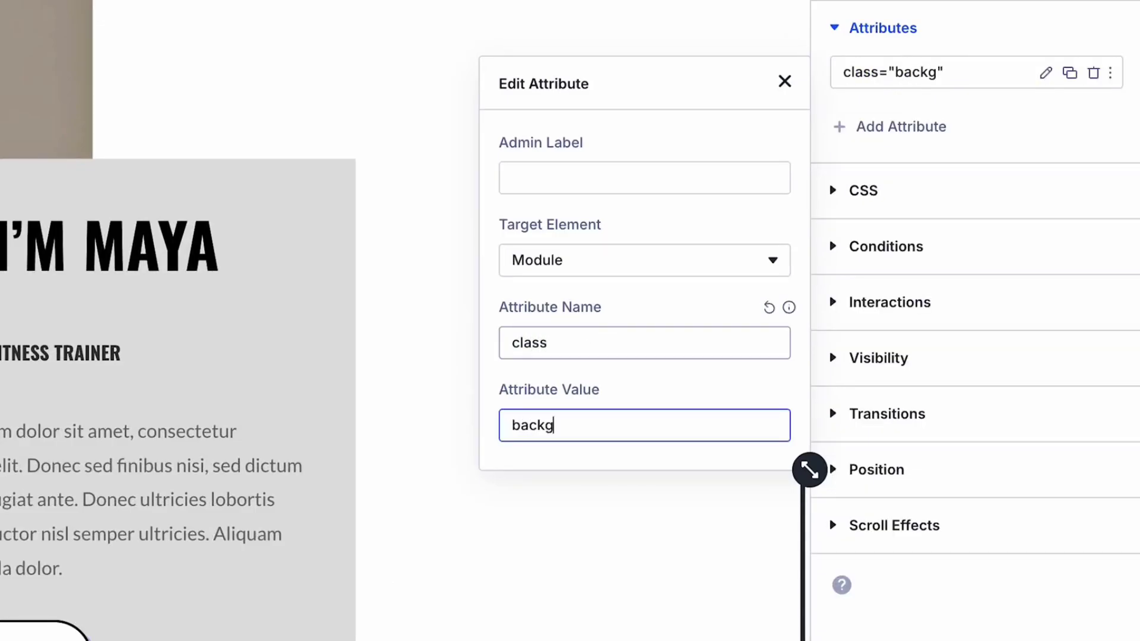
type("eon")
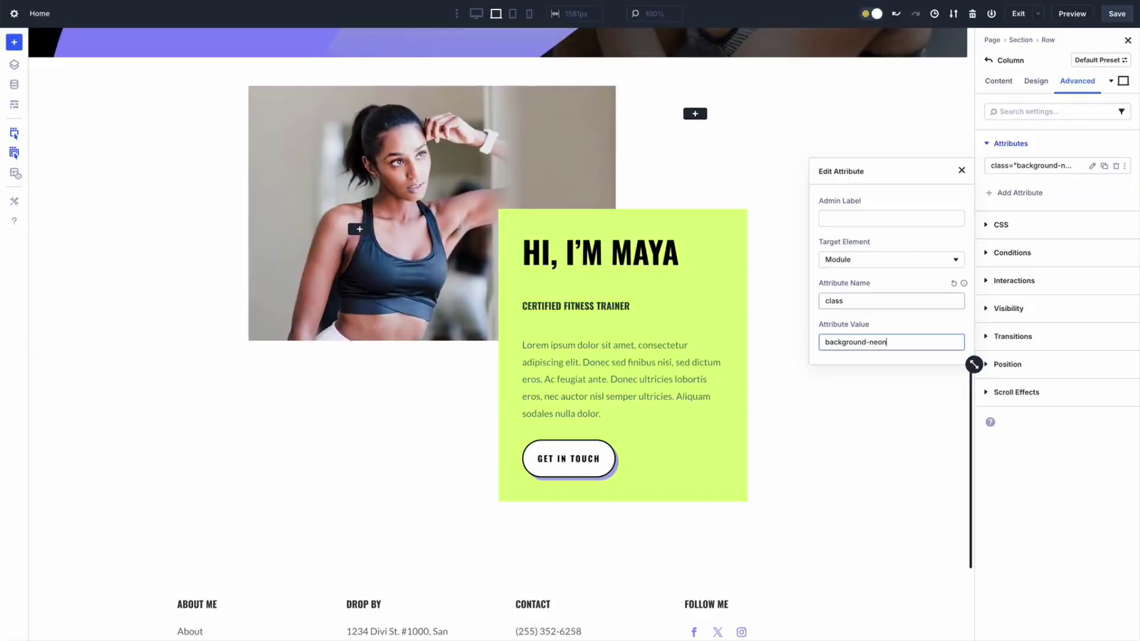